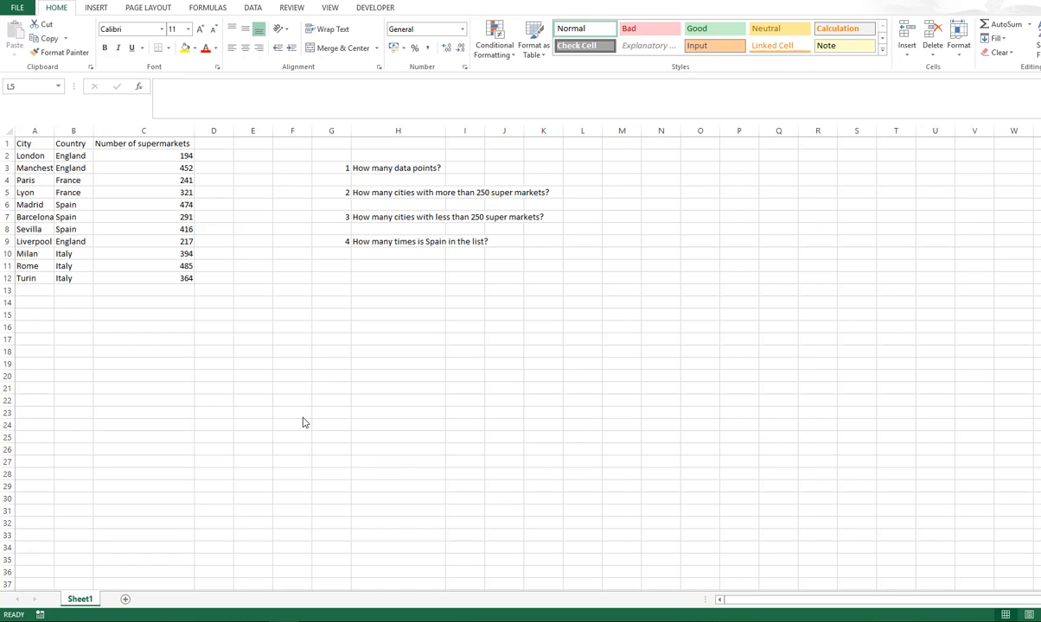
Review the city, country and supermarket columns and the first question, and select the supermarket figures in C2:C12.
click(47, 151)
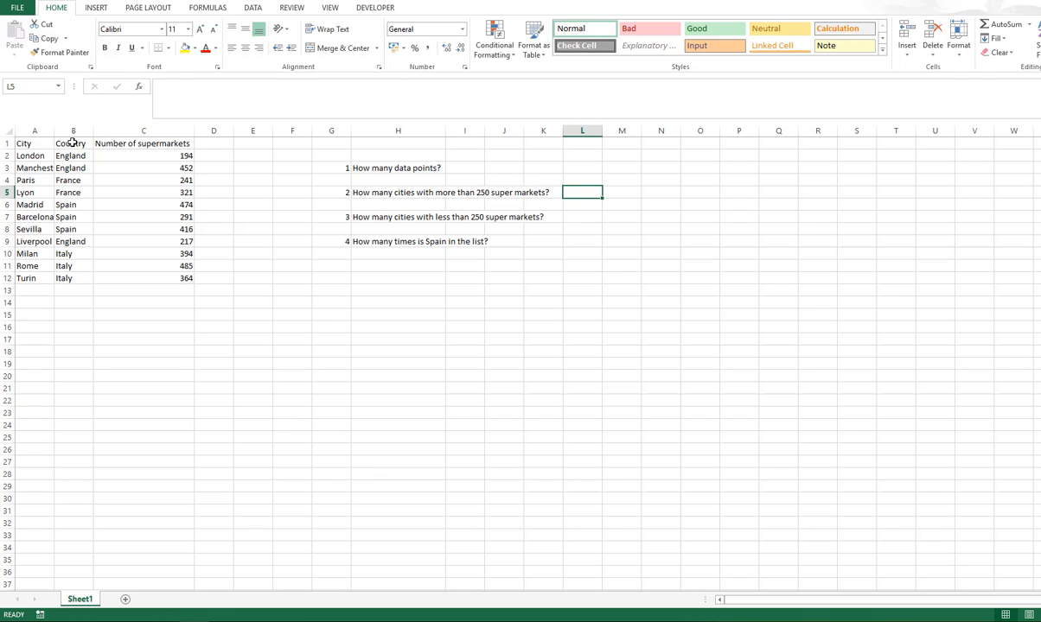
click(80, 146)
click(132, 146)
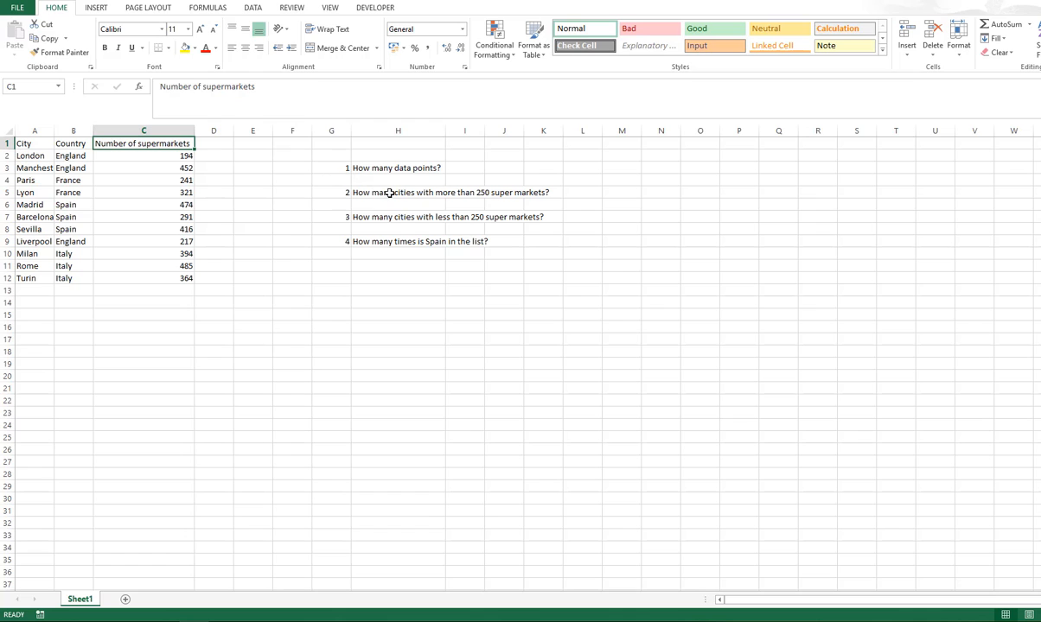
click(471, 169)
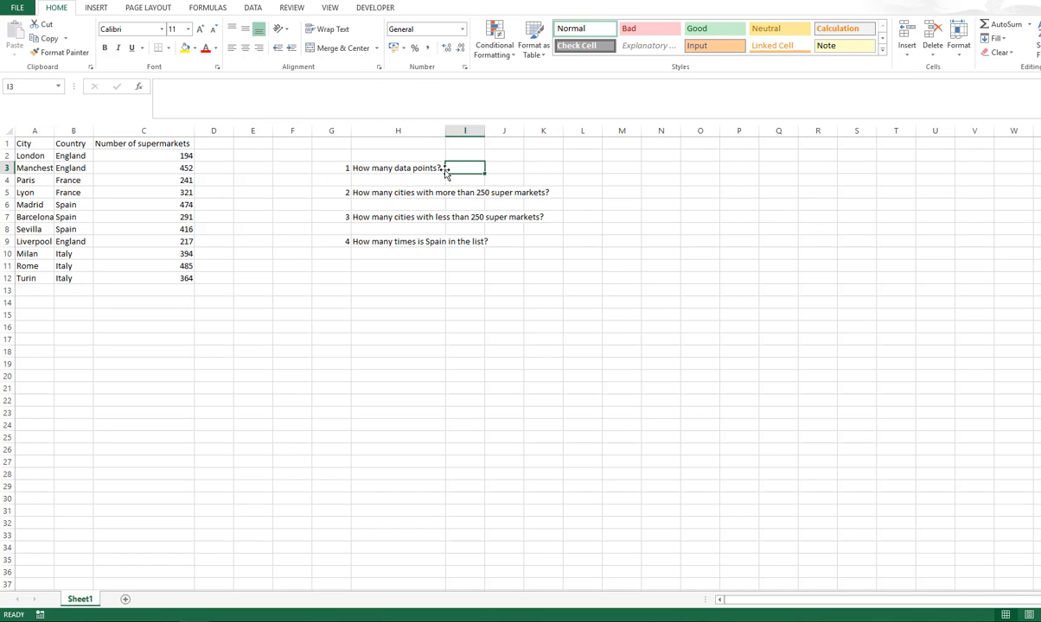
drag(184, 156, 169, 277)
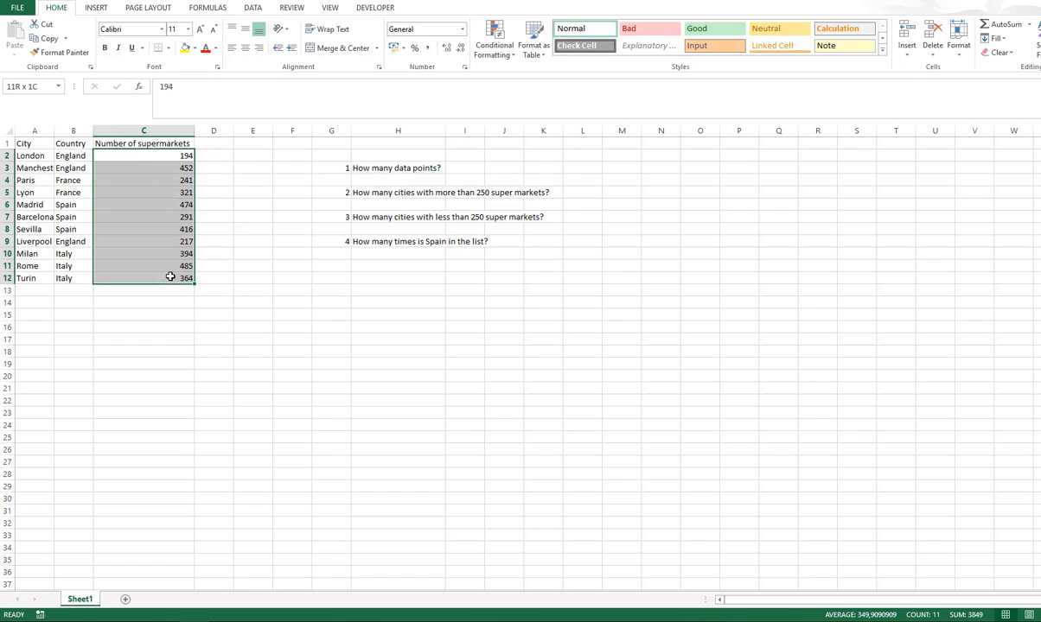
Enter =COUNT(C2:C12) in H4 to count the data points, and check it against the selected range's count.
click(438, 181)
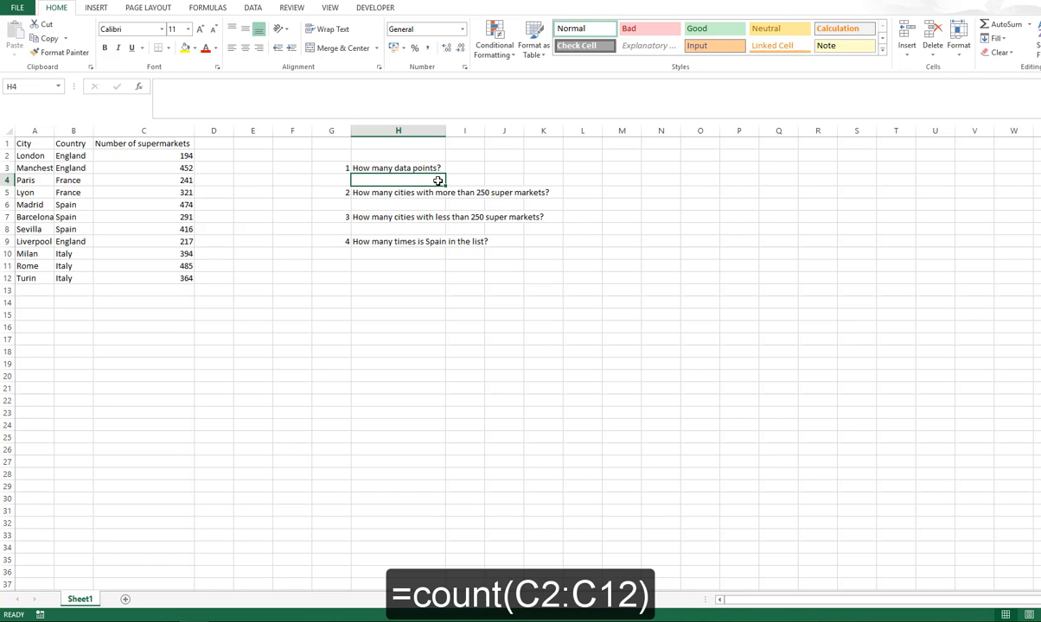
text(=)
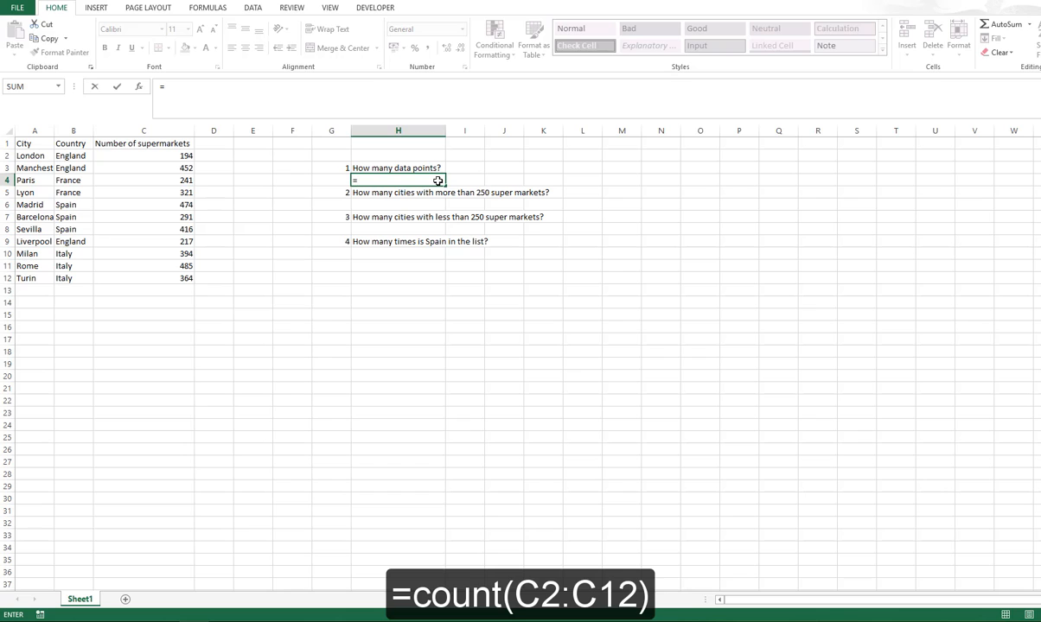
text(count)
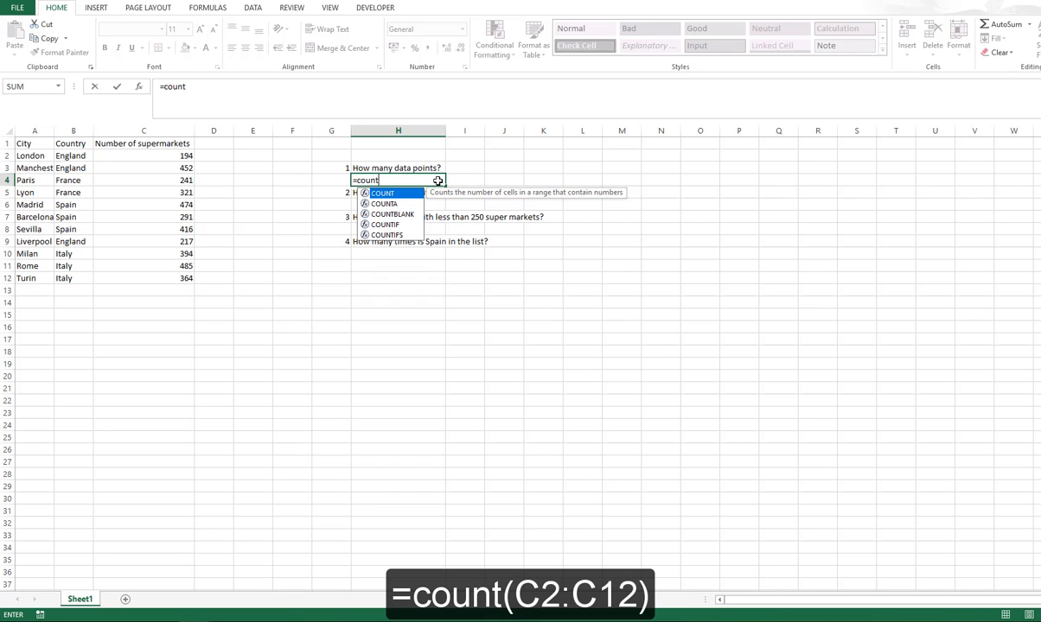
text(()
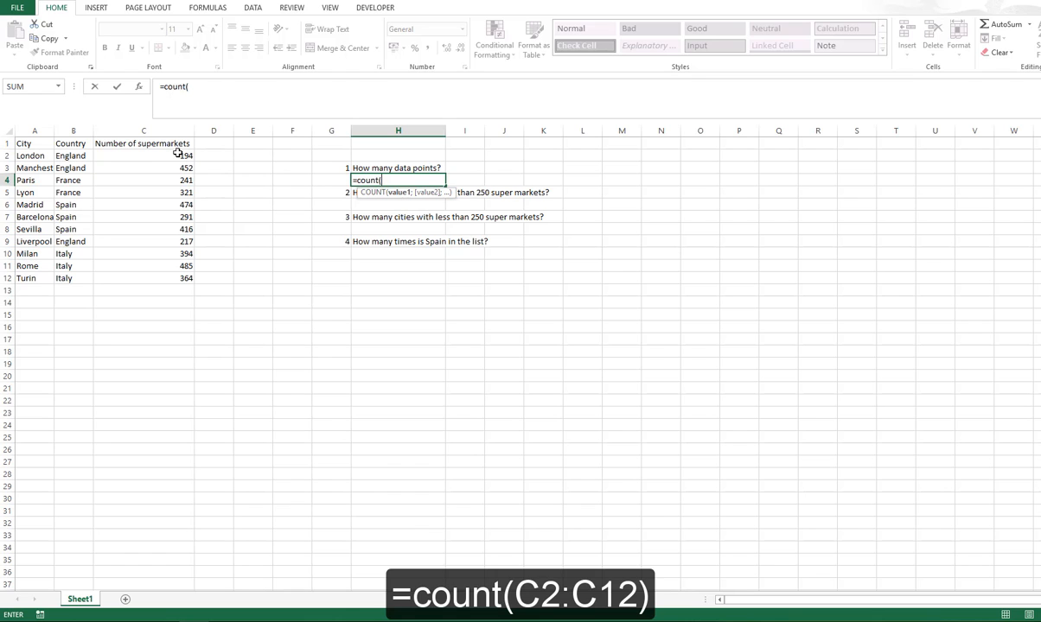
drag(177, 154, 168, 282)
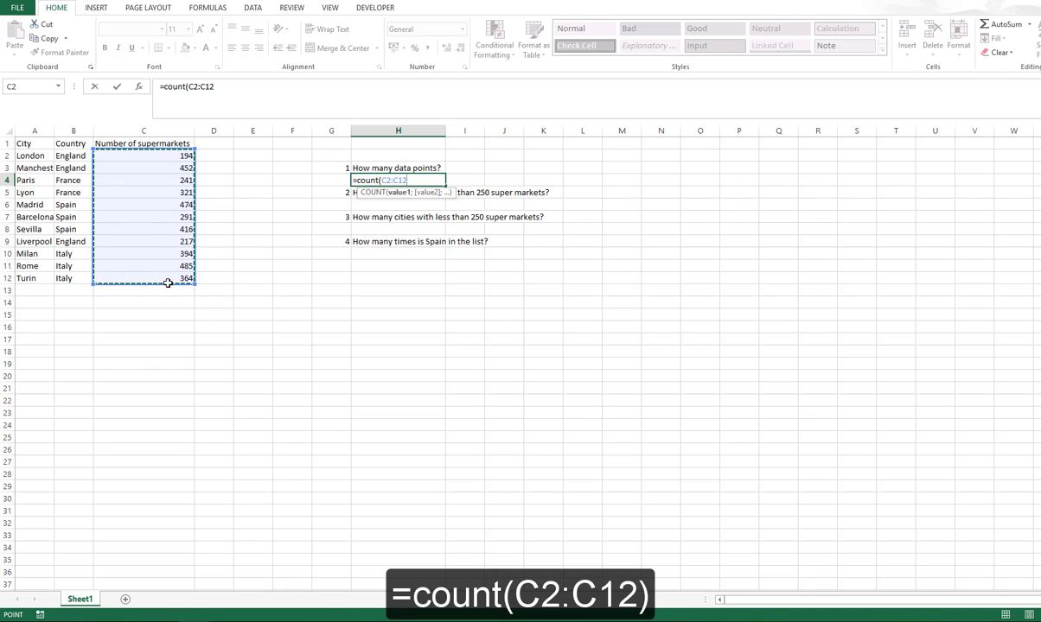
text())
key(Return)
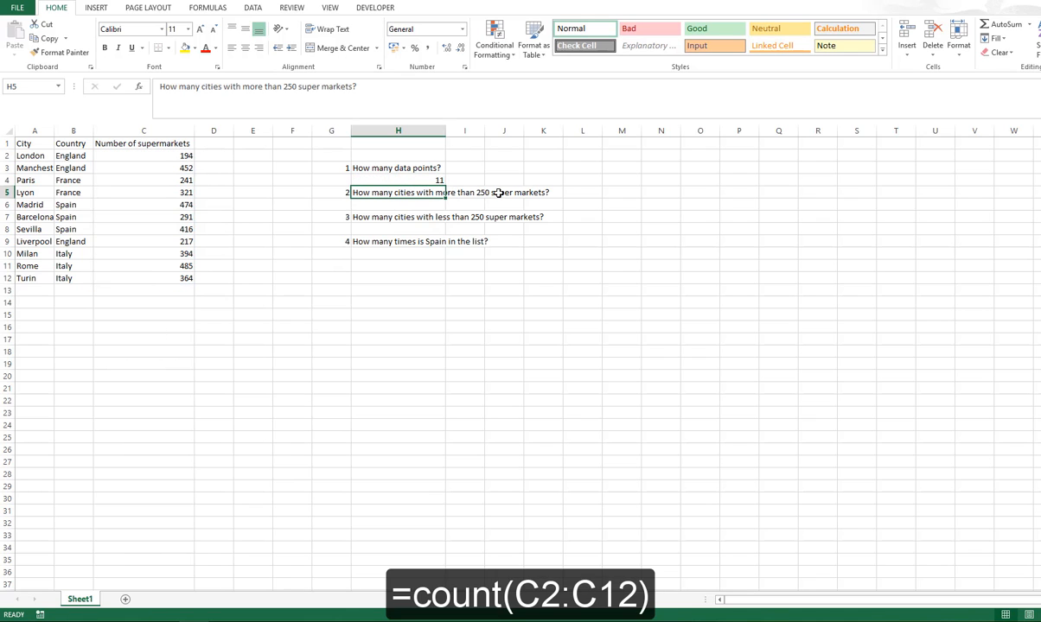
click(432, 182)
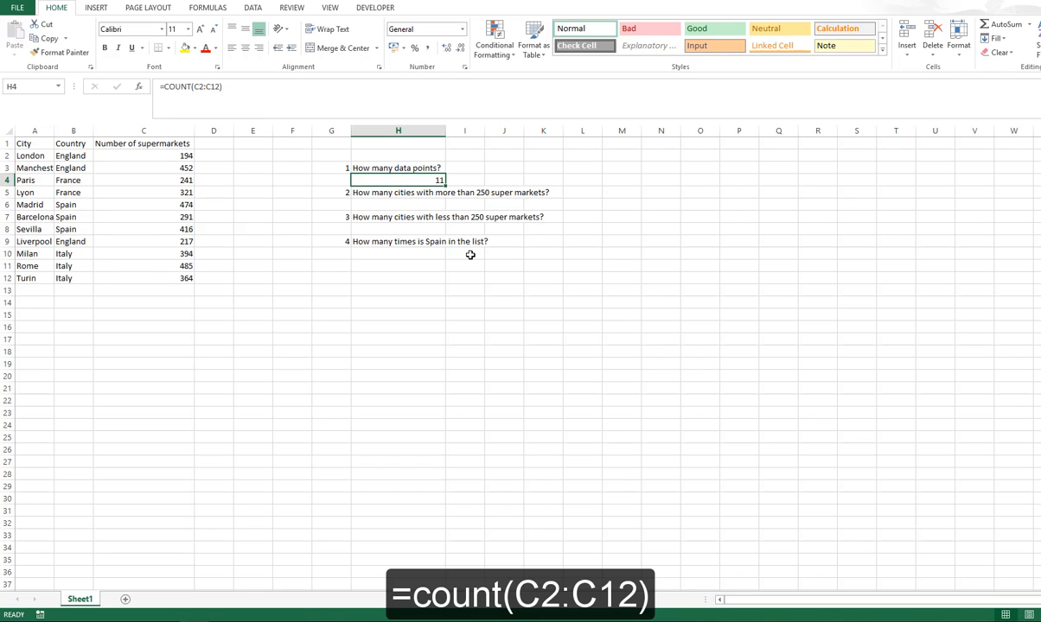
drag(147, 158, 147, 279)
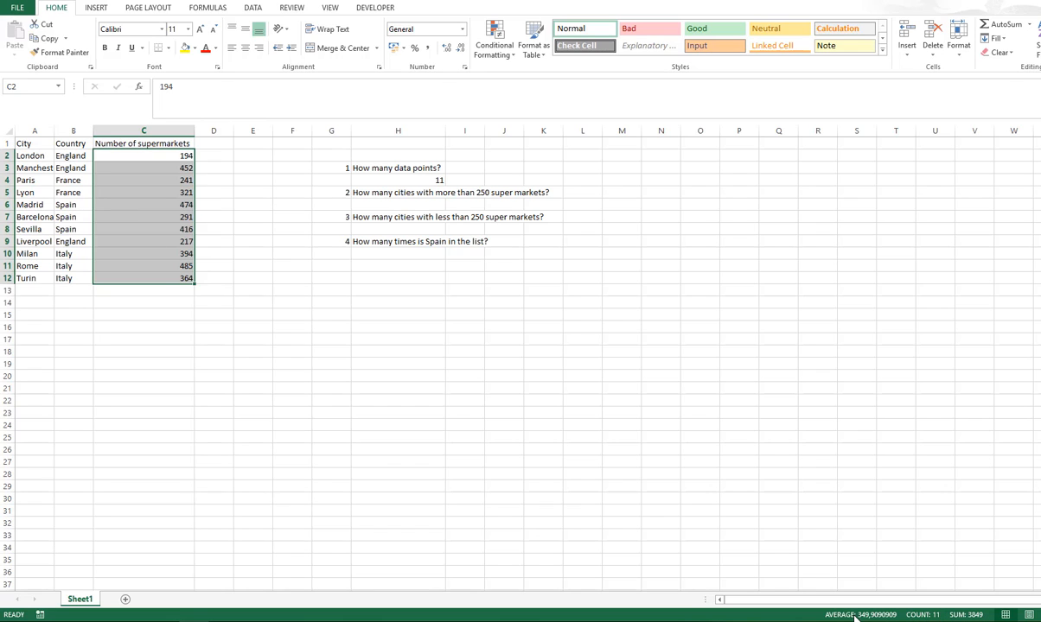
Enter =COUNTIF(C2:C12;">250") in H6 to count the cities with more than 250 supermarkets.
click(387, 201)
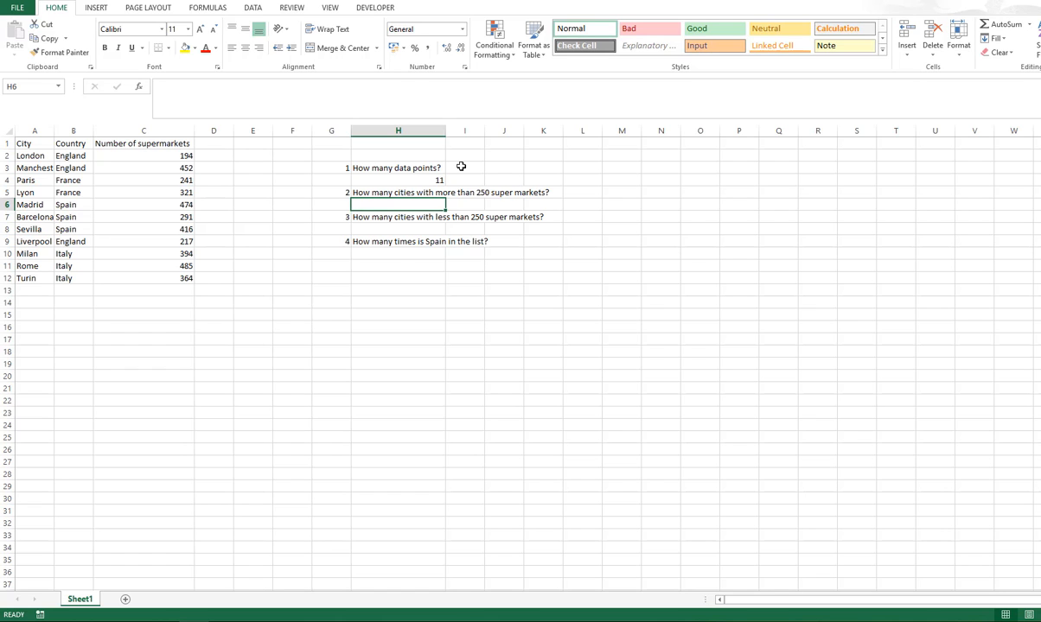
text(=countif)
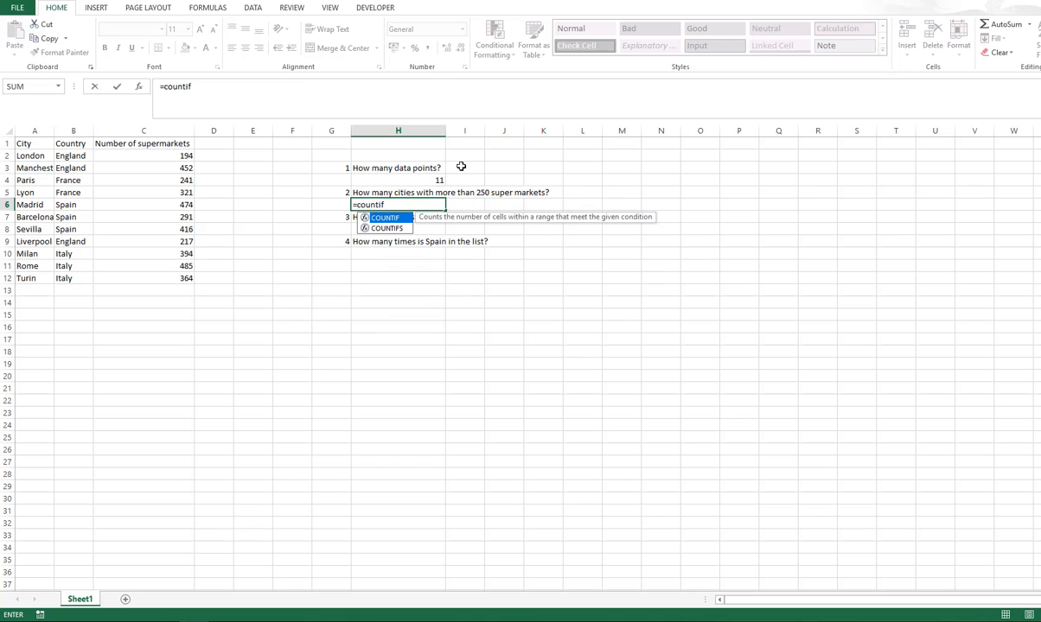
text(()
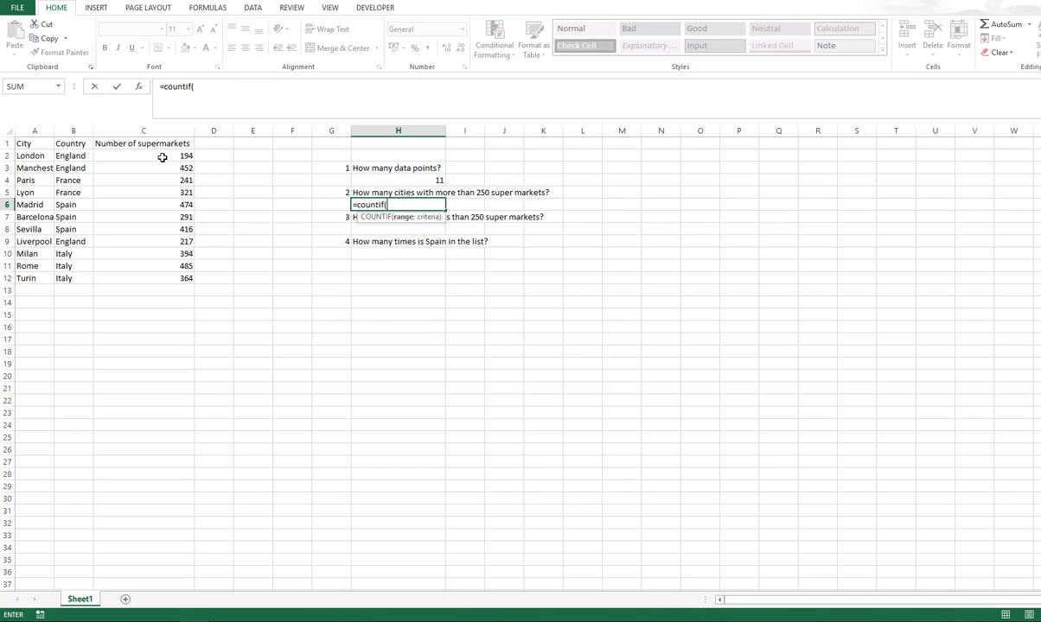
drag(162, 157, 144, 277)
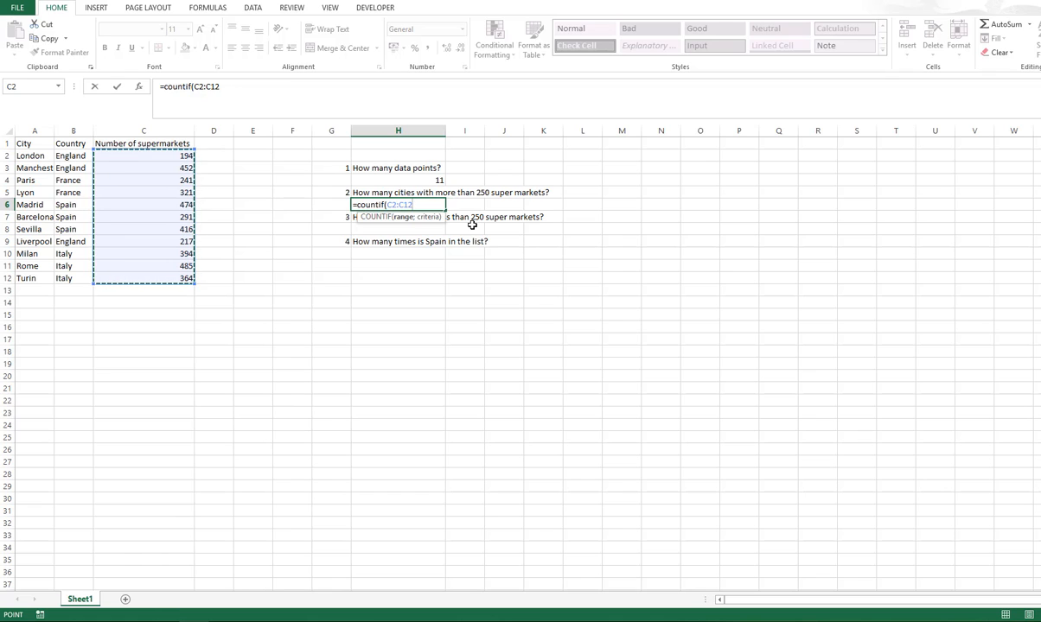
text(;)
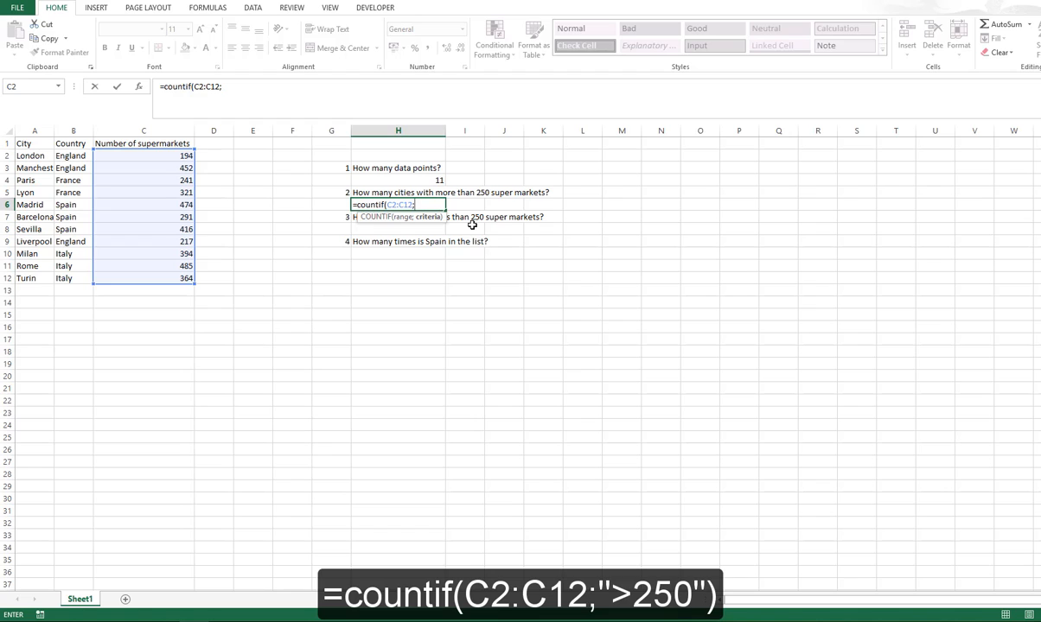
text("")
click(416, 205)
text(>250)
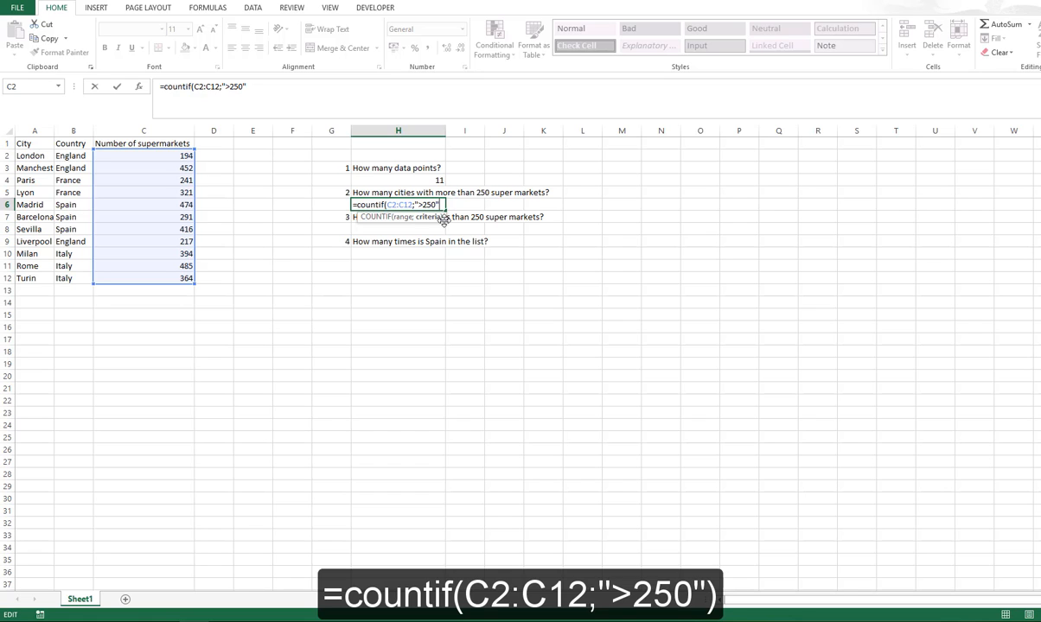
text("))
key(Return)
click(436, 205)
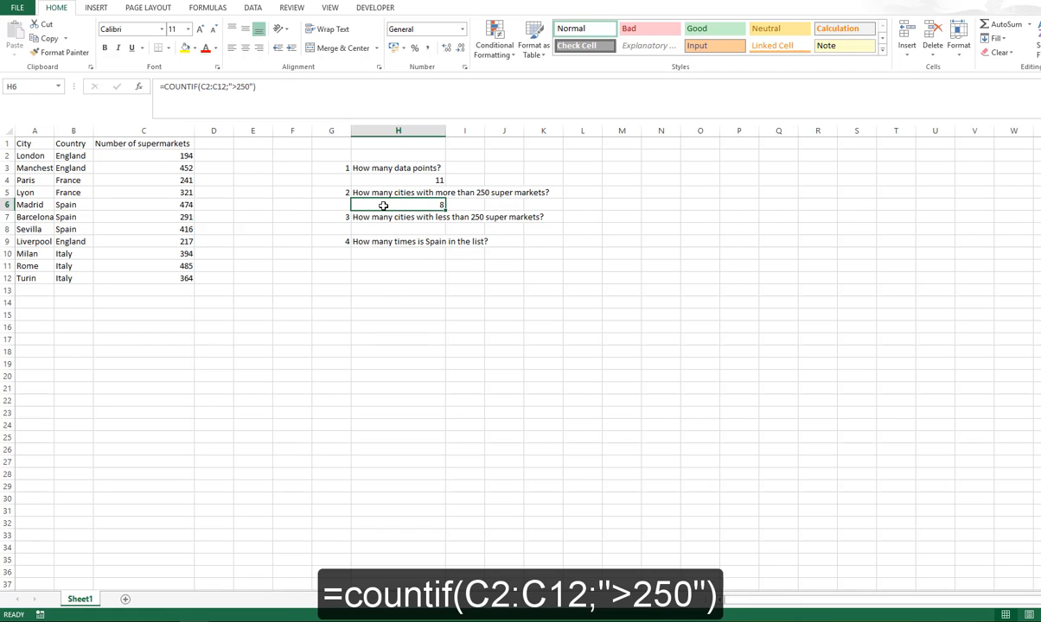
Cross-check the answer in H6 by selecting the individual supermarket figures above 250 in column C together.
drag(165, 156, 165, 278)
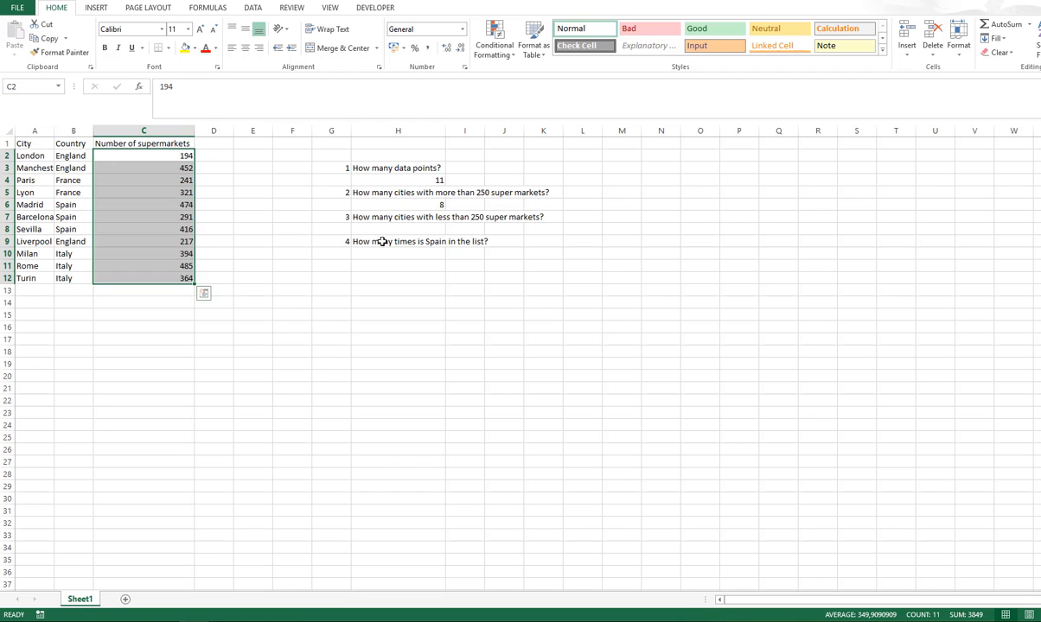
click(391, 204)
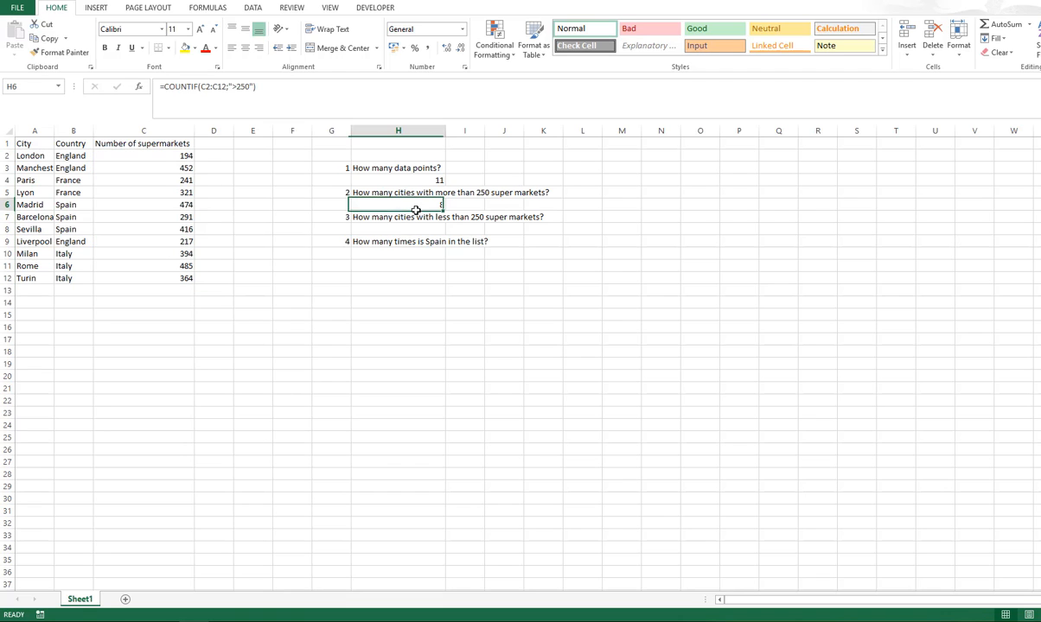
click(176, 165)
click(179, 156)
click(179, 166)
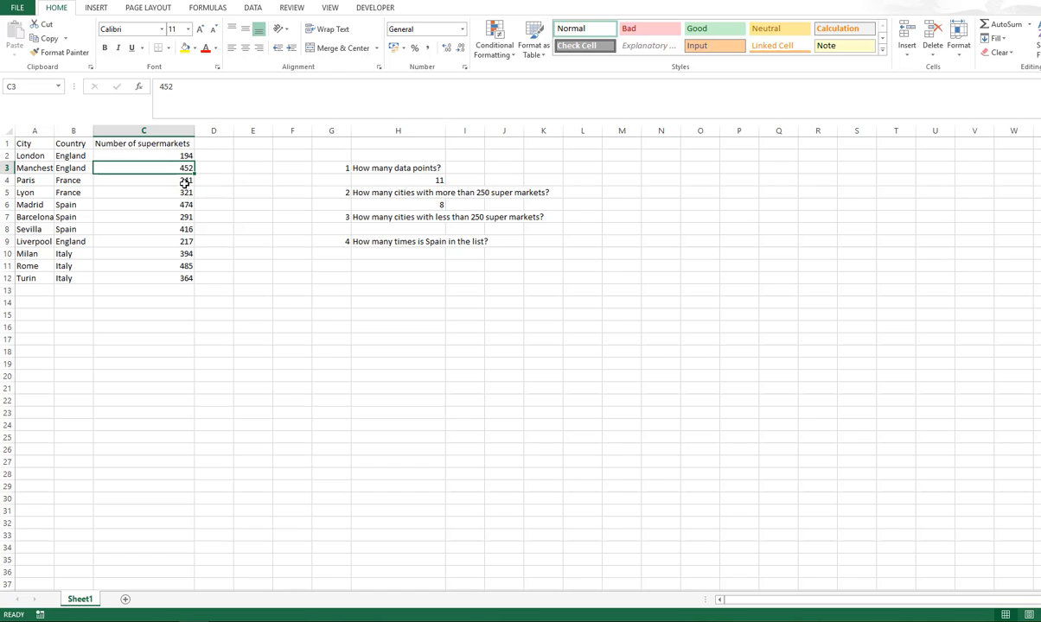
ctrl+click(185, 191)
ctrl+click(186, 206)
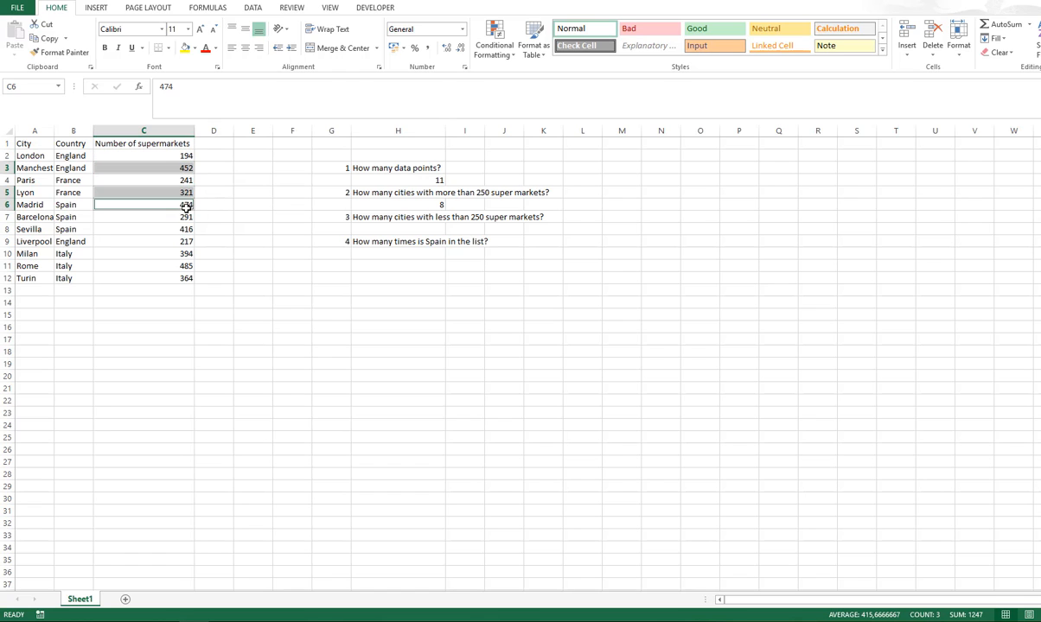
ctrl+click(185, 217)
ctrl+click(185, 241)
ctrl+click(185, 254)
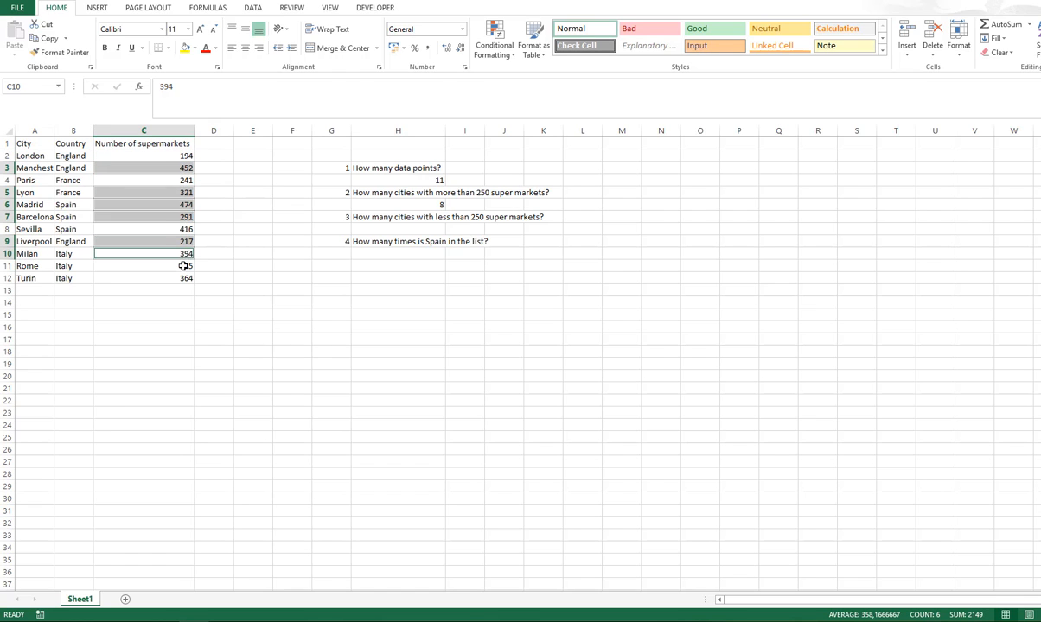
ctrl+click(184, 266)
ctrl+click(184, 278)
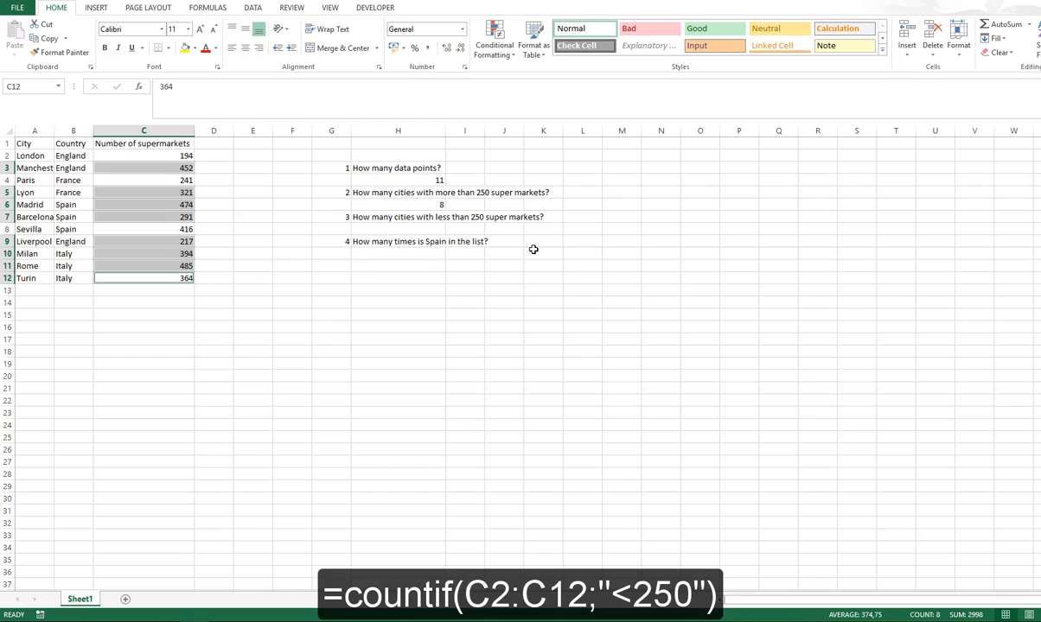
Enter =COUNTIF(C2:C12;"<250") in H8 to count the cities with fewer than 250 supermarkets.
click(427, 240)
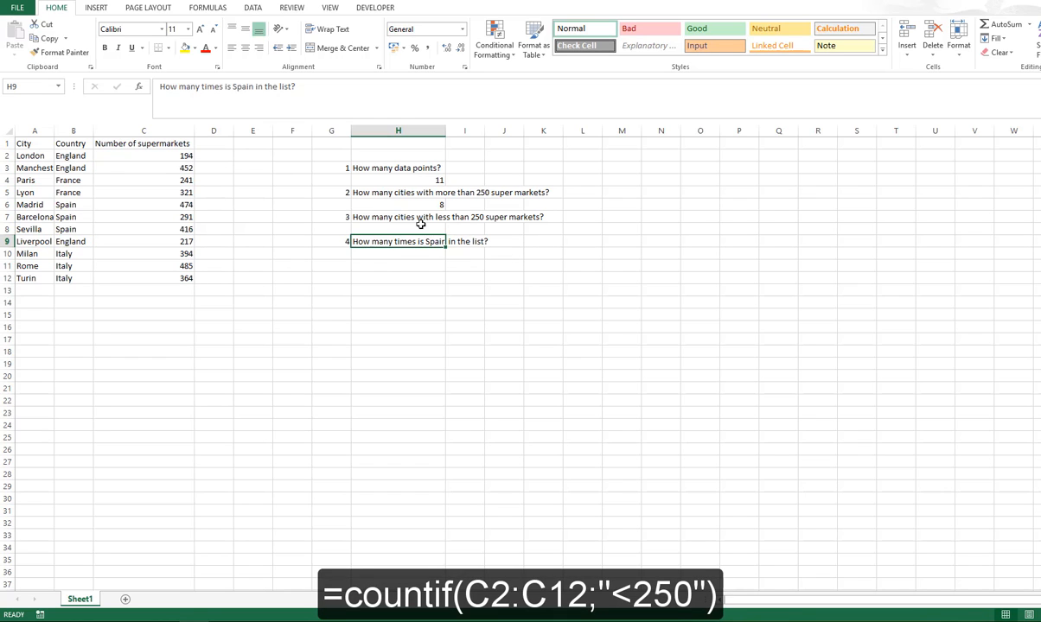
click(421, 227)
text(=)
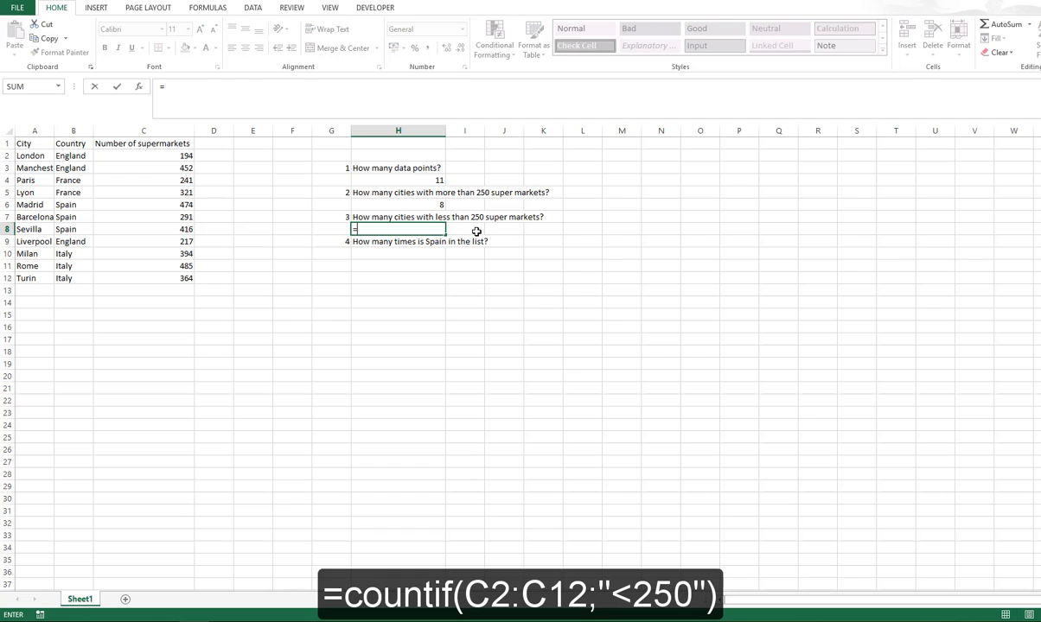
text(countif()
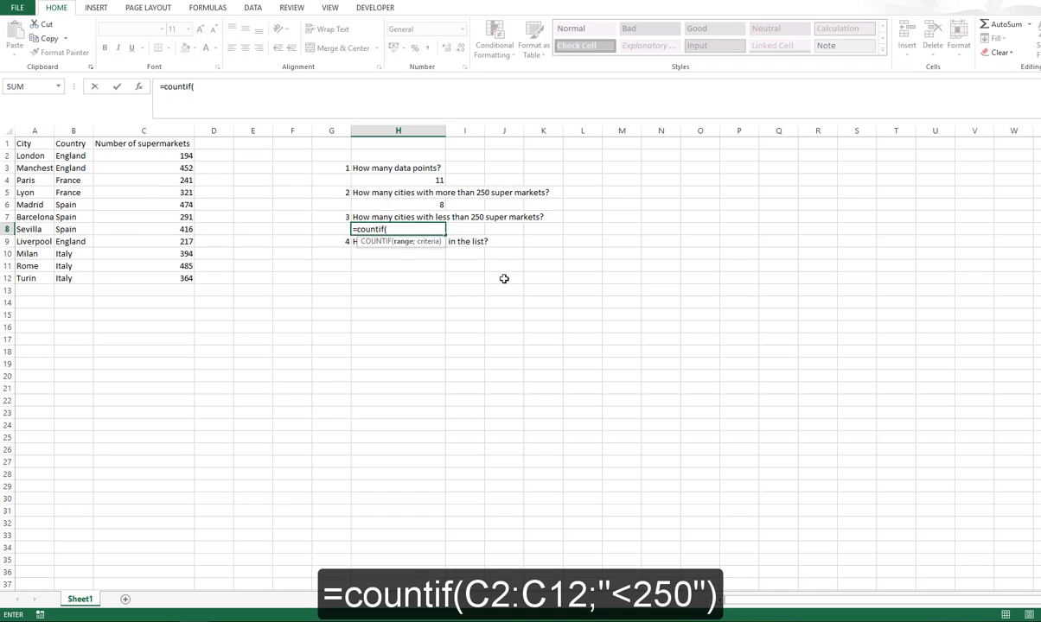
click(152, 155)
drag(157, 169, 192, 277)
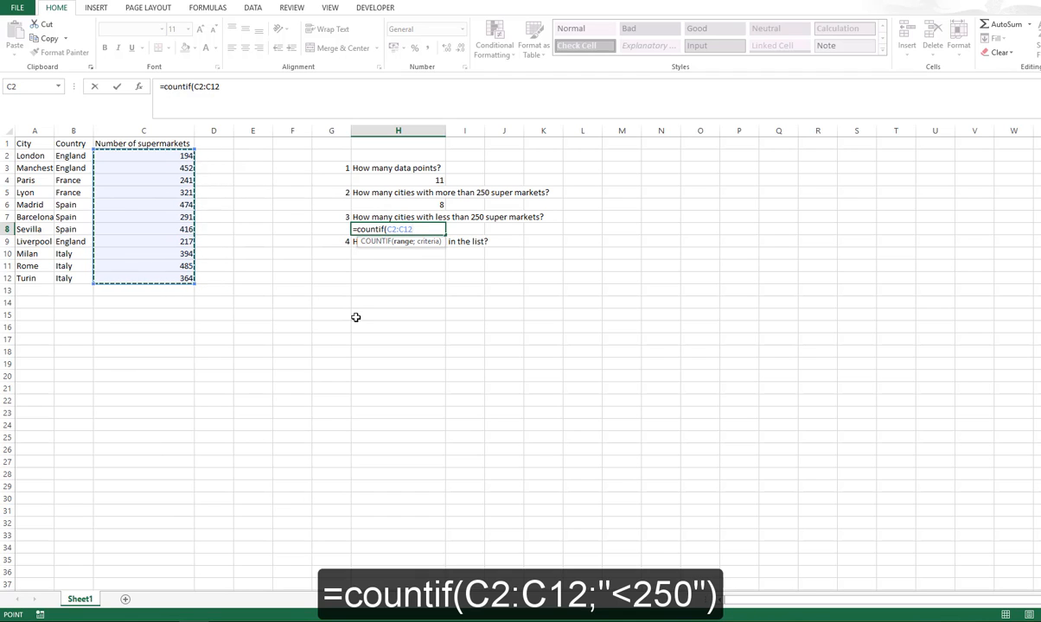
text(;)
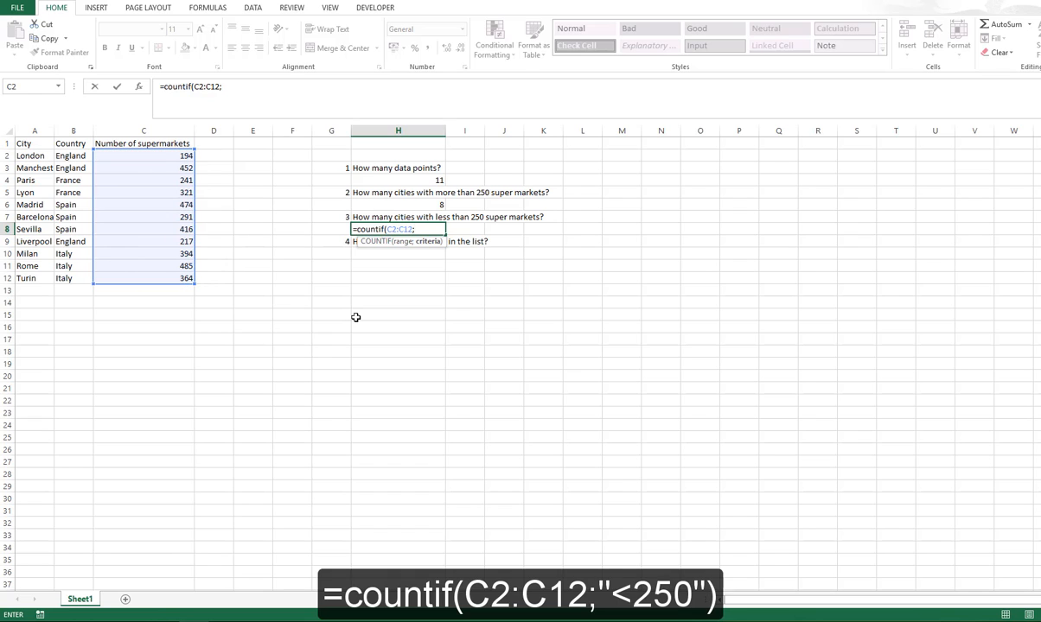
text("")
click(416, 229)
text(>)
key(BackSpace)
text(<250)
text())
key(Return)
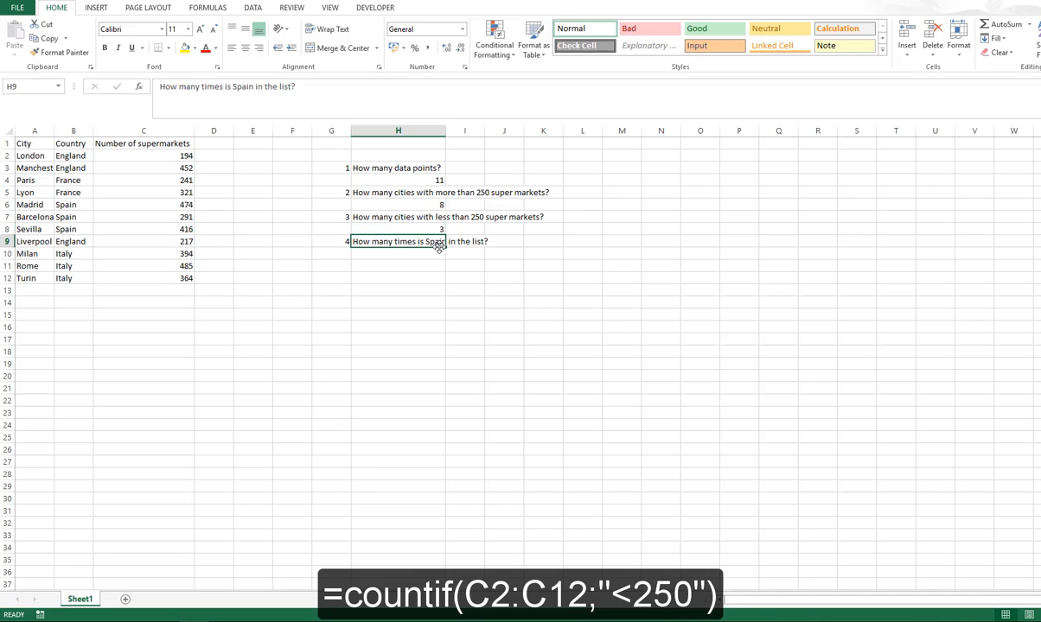
key(Up)
Enter =COUNTIF(B2:B12;"Spain") in H10 to count Spain's appearances, and cross-check it by selecting the Spain cells B6:B8.
click(435, 251)
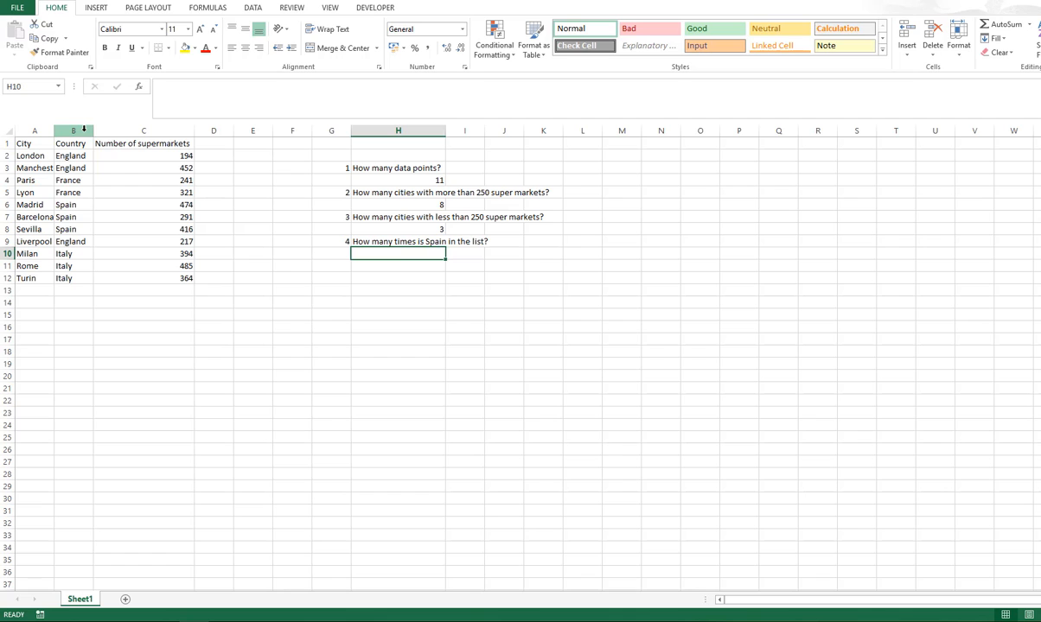
text(=co)
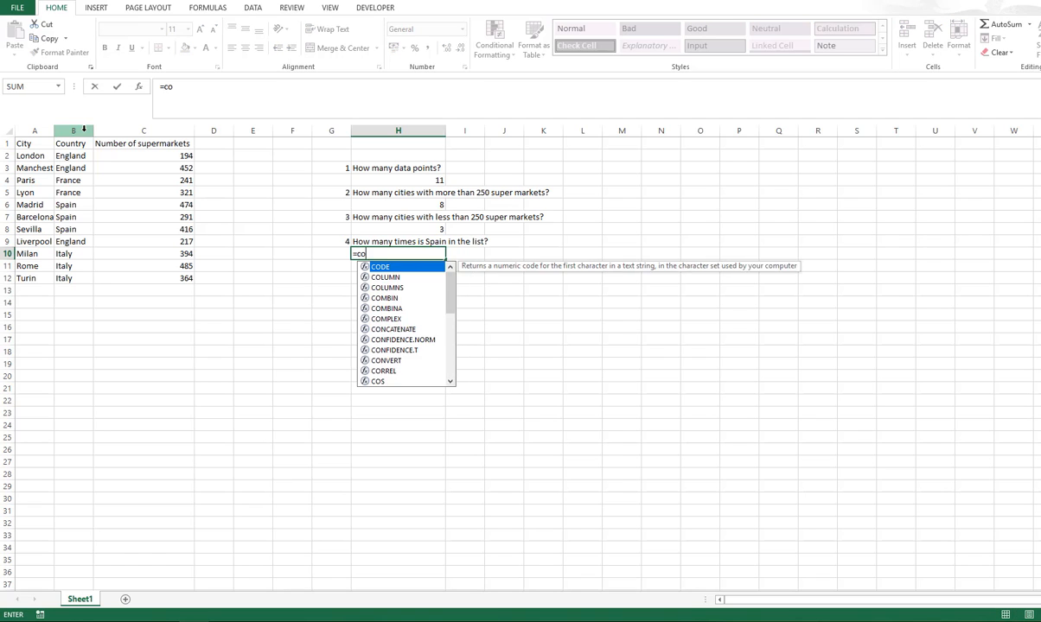
text(untif()
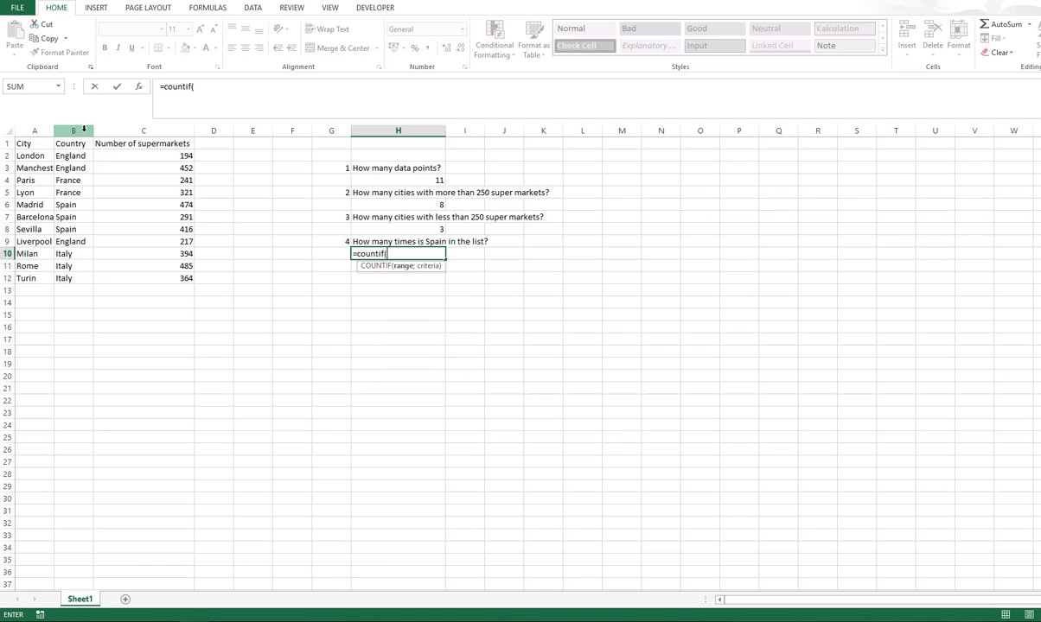
drag(80, 157, 80, 279)
text(;)
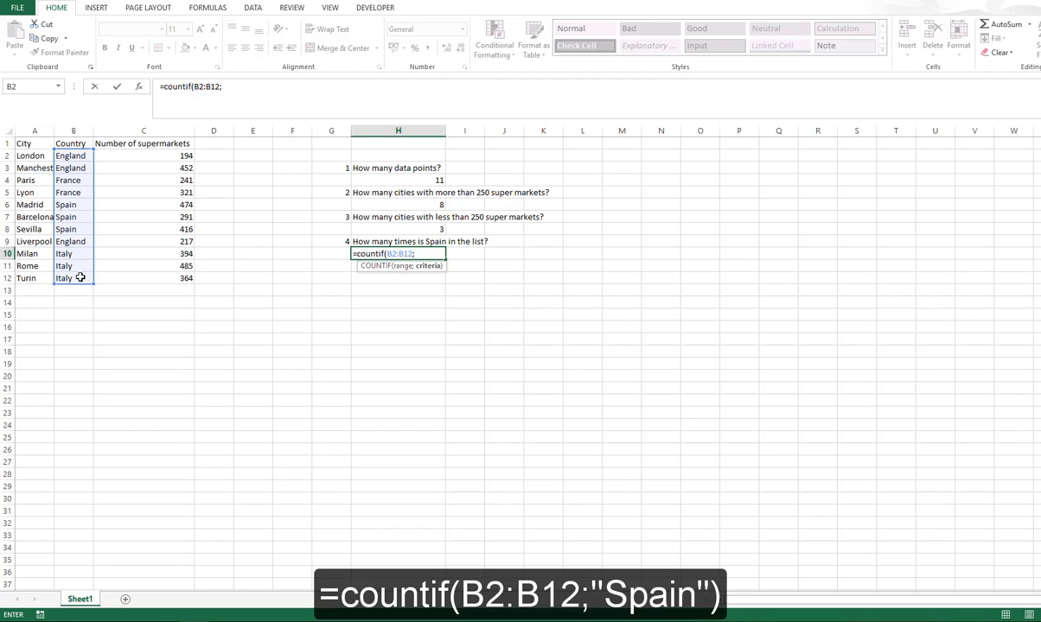
text("")
click(417, 253)
text(Spain"))
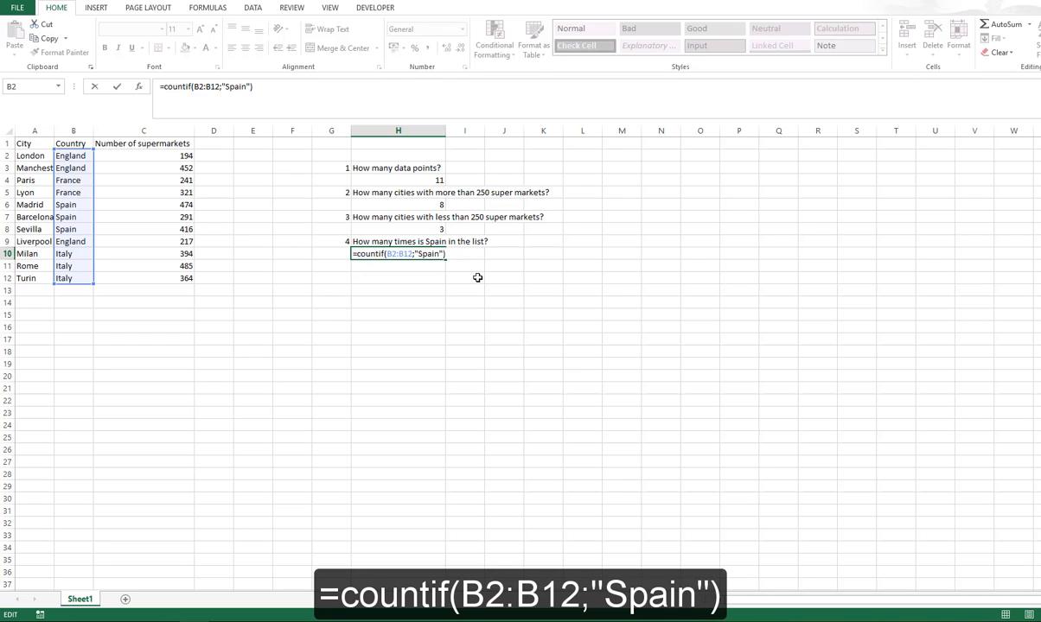
key(Return)
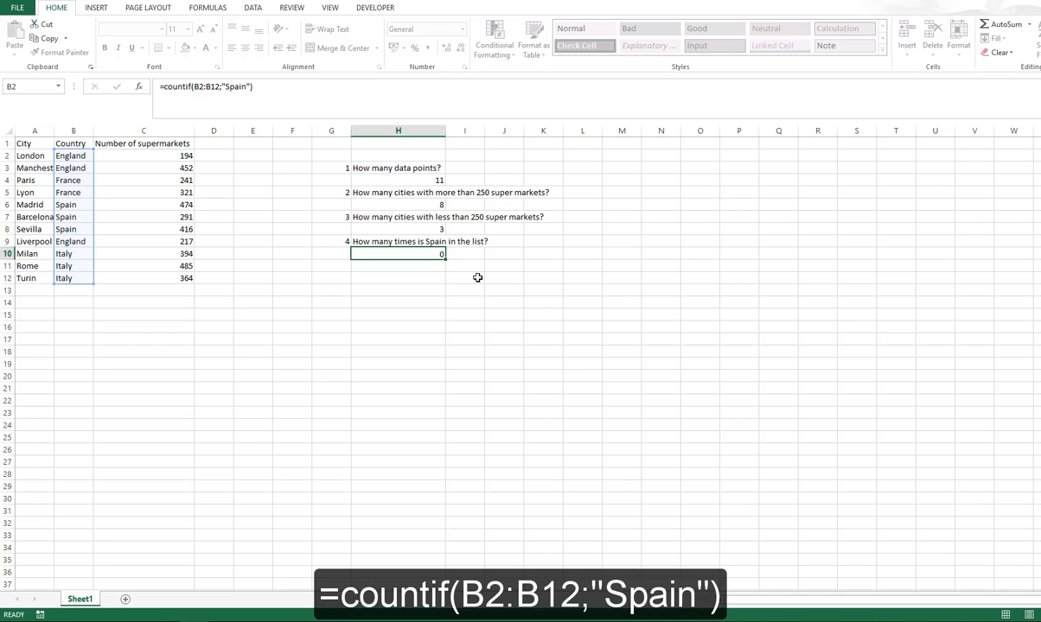
click(425, 255)
mouse_move(77, 205)
mouse_down()
mouse_move(72, 234)
mouse_move(80, 207)
mouse_up()
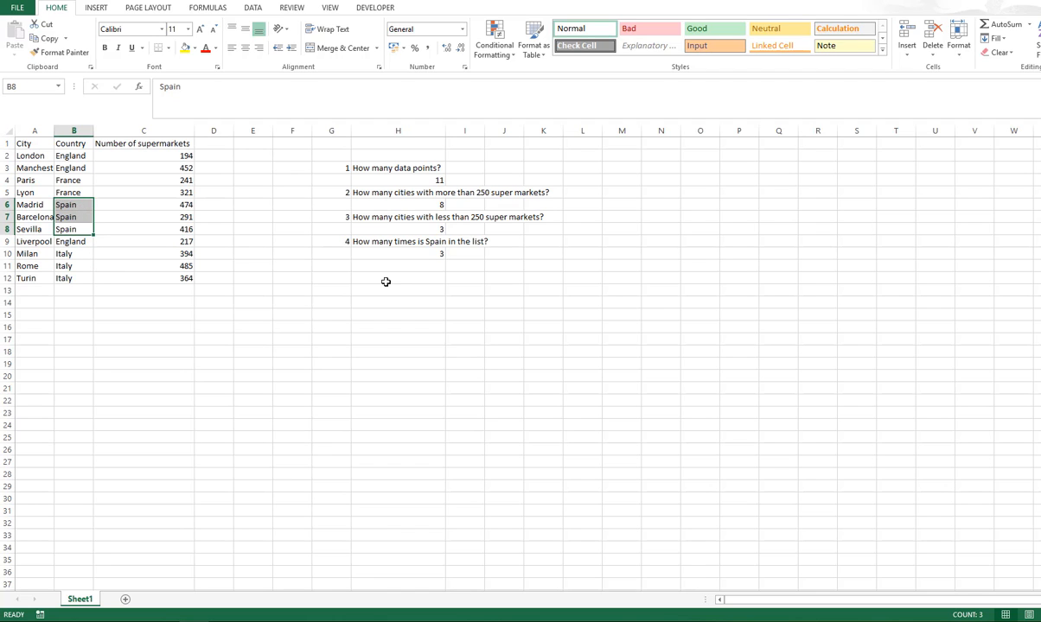
Consult the COUNT function's help article on syntax and examples from a trial =COUNT( formula in H12, and discard the formula.
click(385, 282)
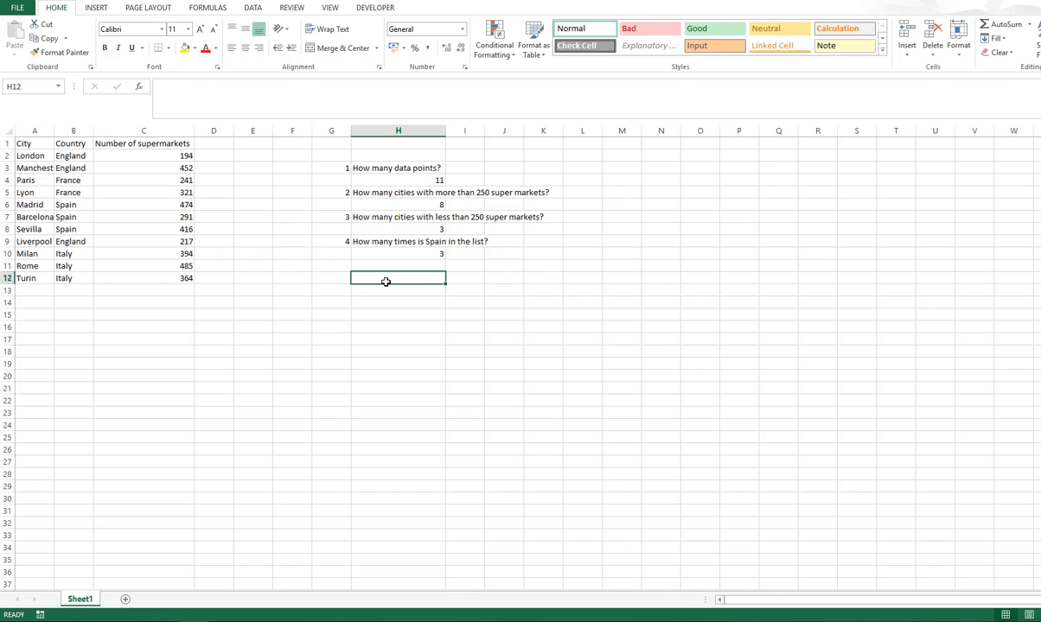
text(=count)
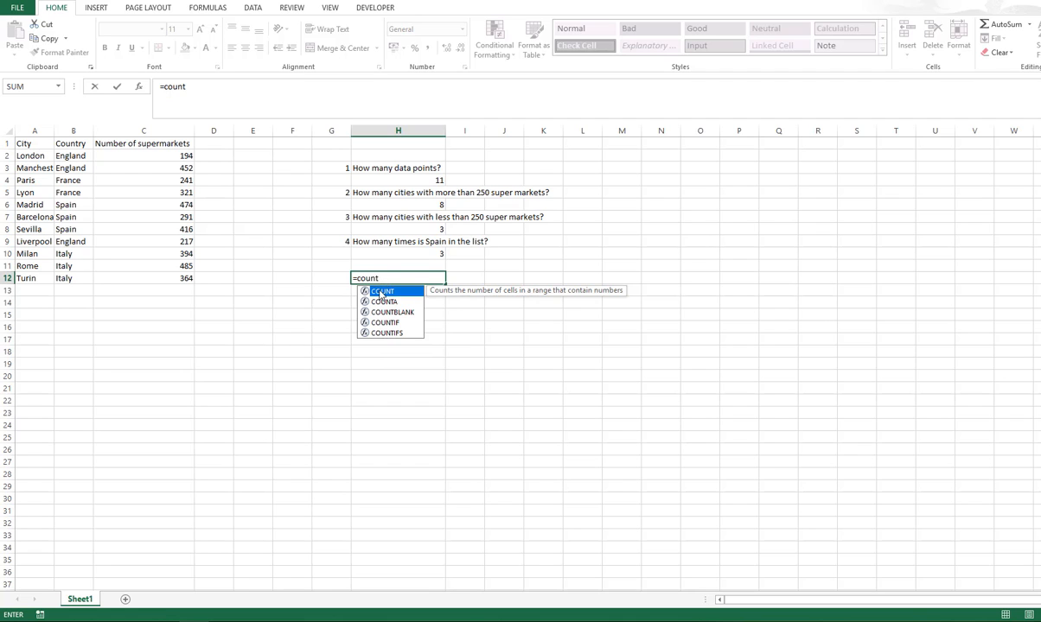
text(()
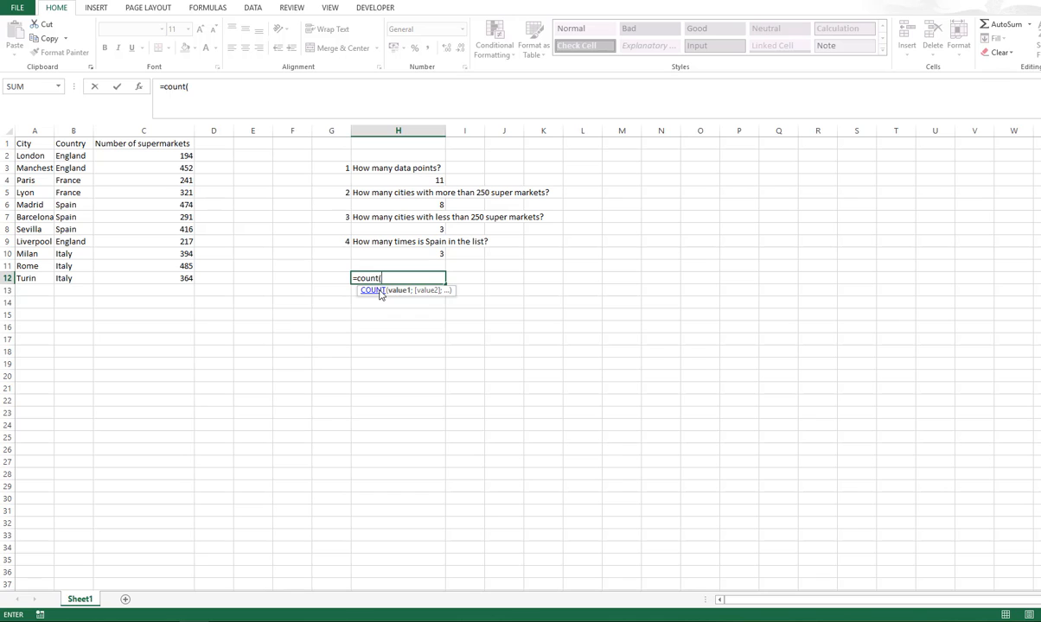
click(376, 290)
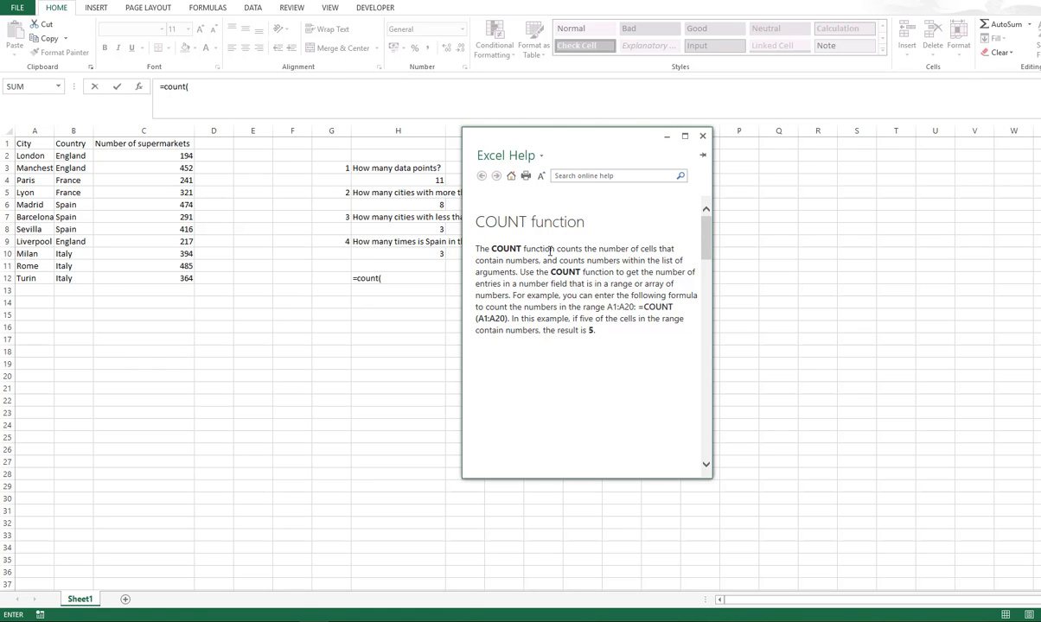
scroll(673, 260, down, 5)
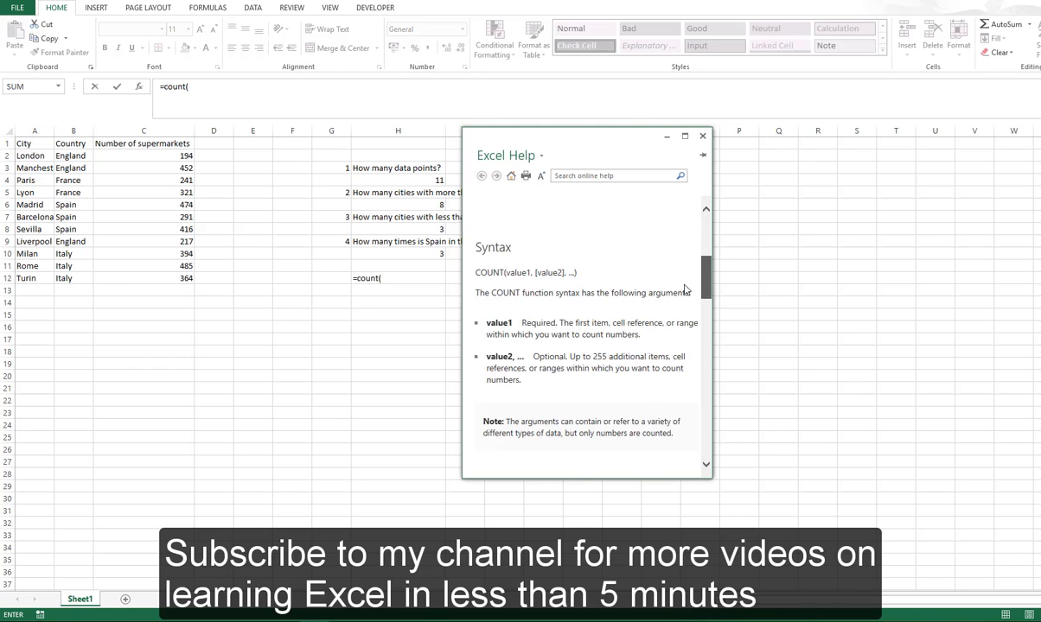
scroll(679, 312, down, 10)
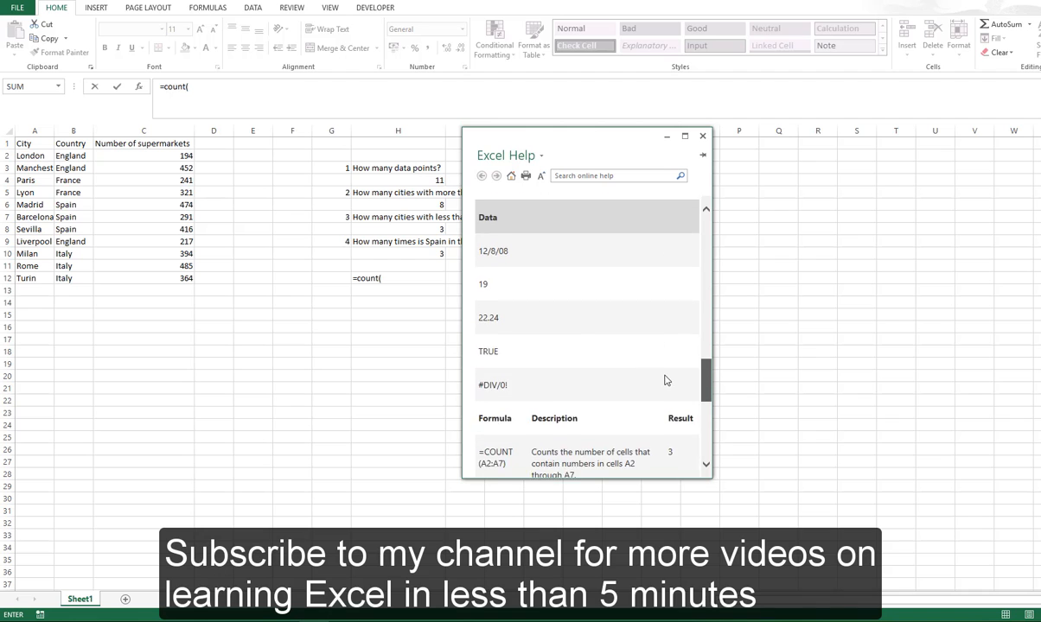
scroll(666, 397, down, 1)
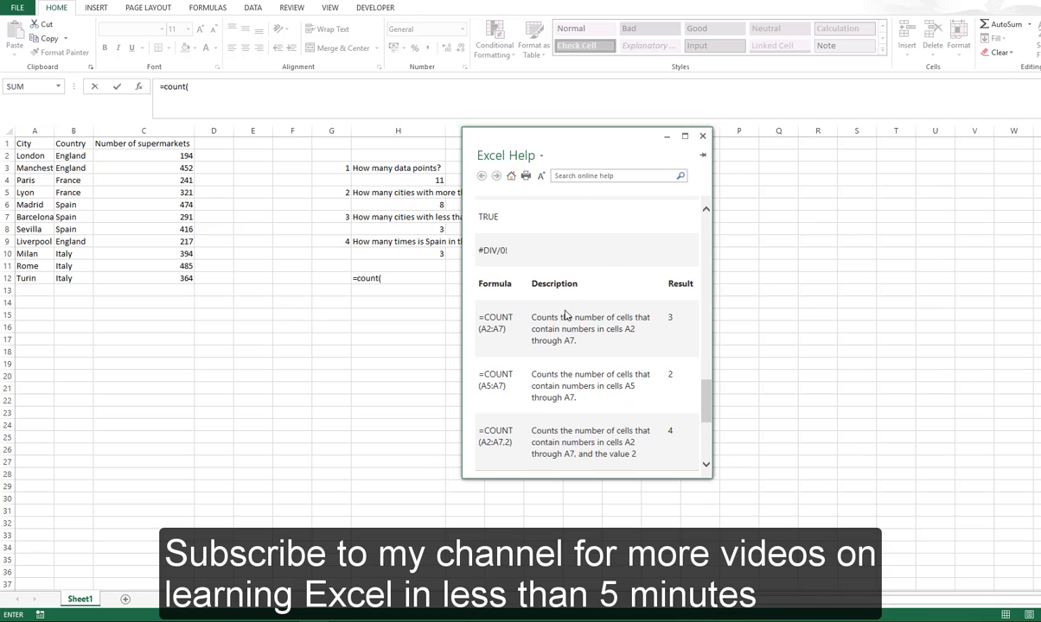
click(708, 136)
key(Escape)
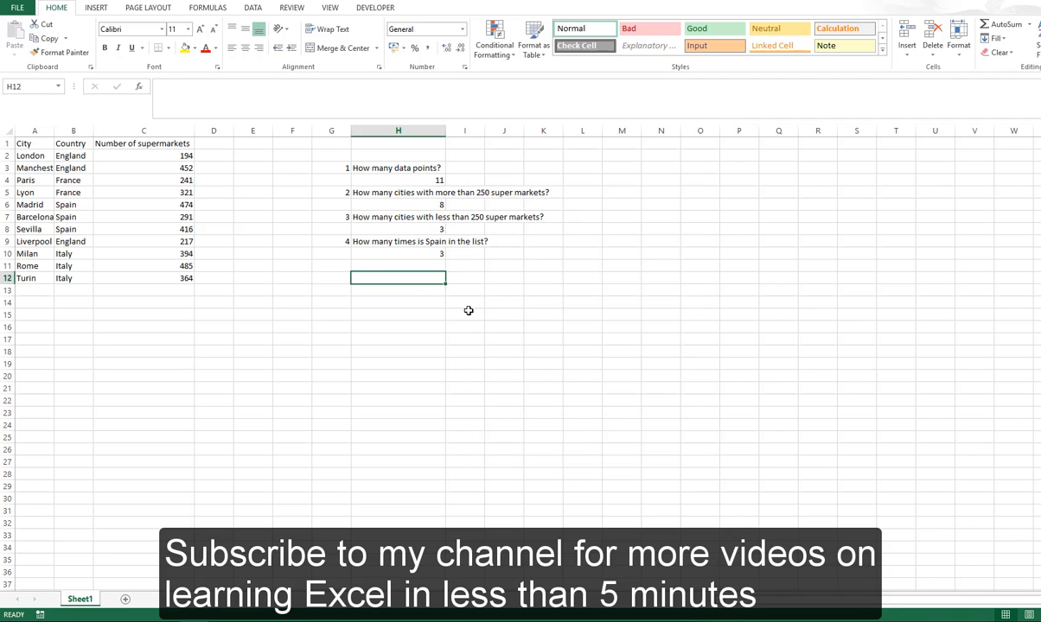